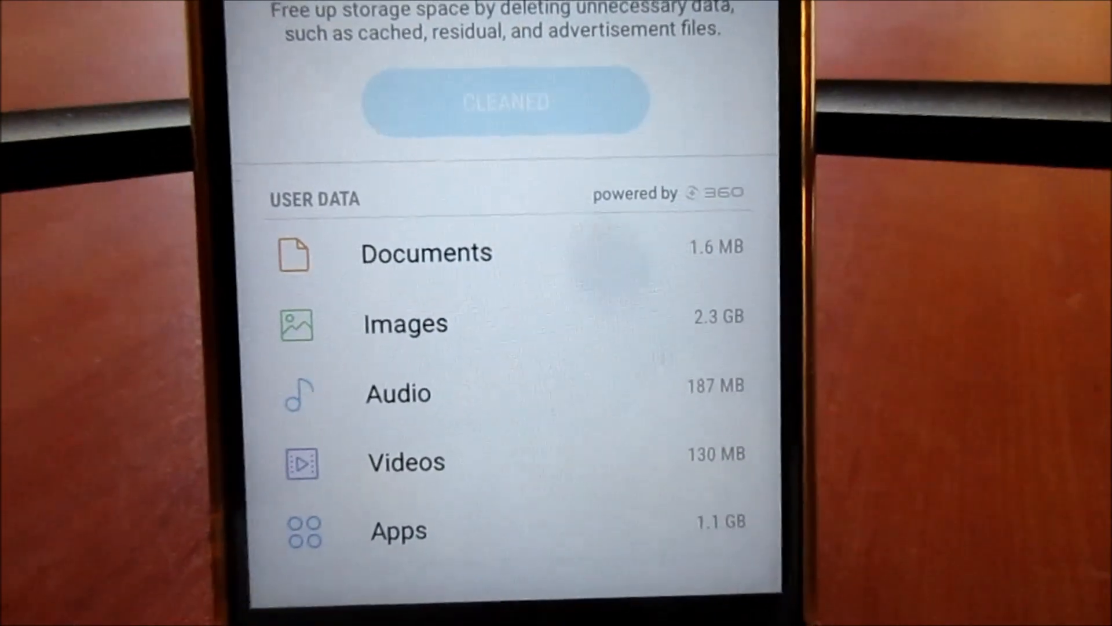
- Review the Videos category of user data, then return to the main Settings menu
left_click(557, 462)
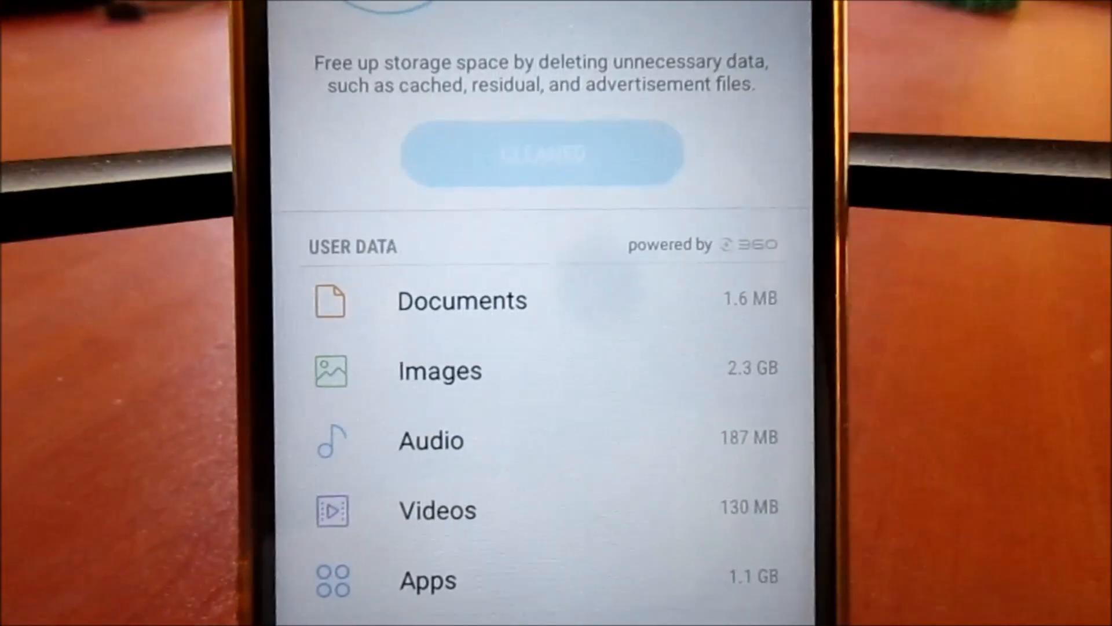
key("Escape")
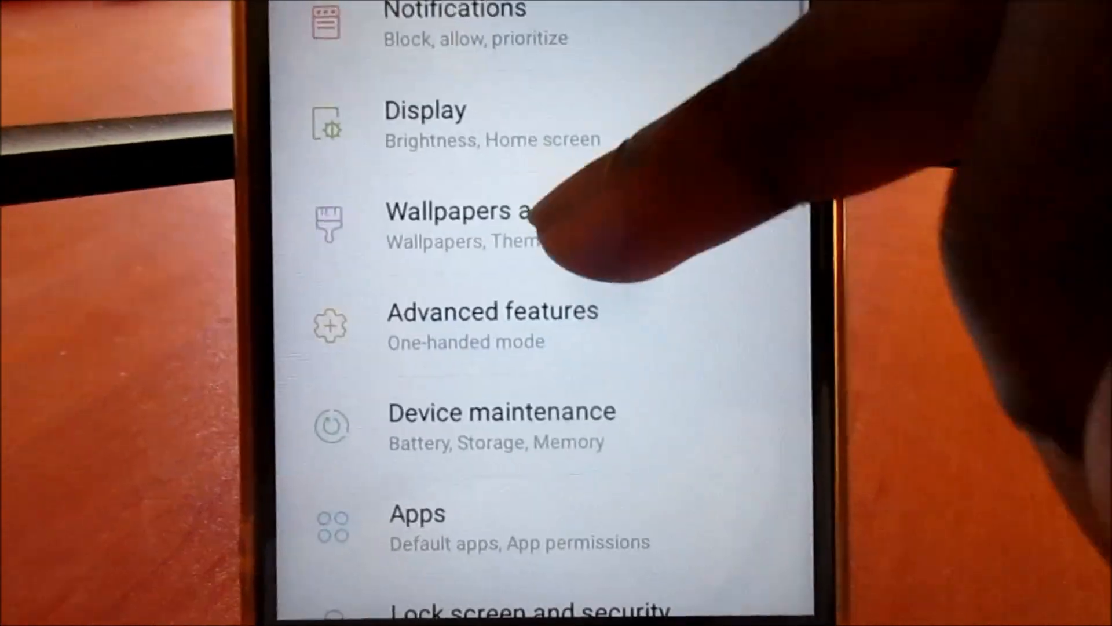
scroll(534, 217, "down", 5)
- View WhatsApp's app info with its storage, memory and data usage from the Apps list
left_click(570, 61)
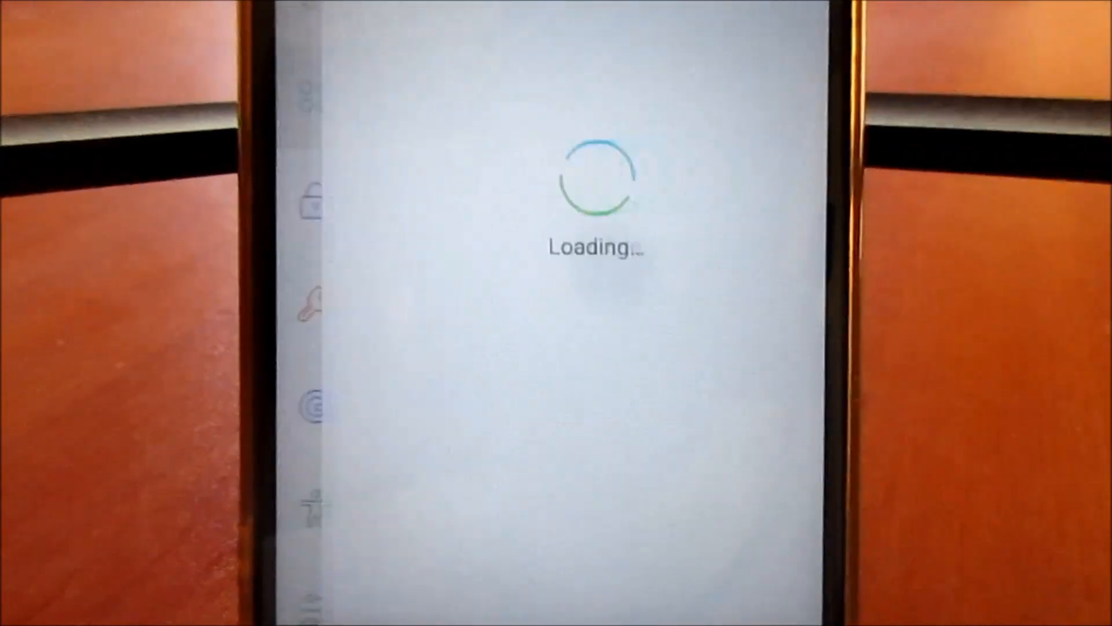
scroll(625, 226, "down", 1)
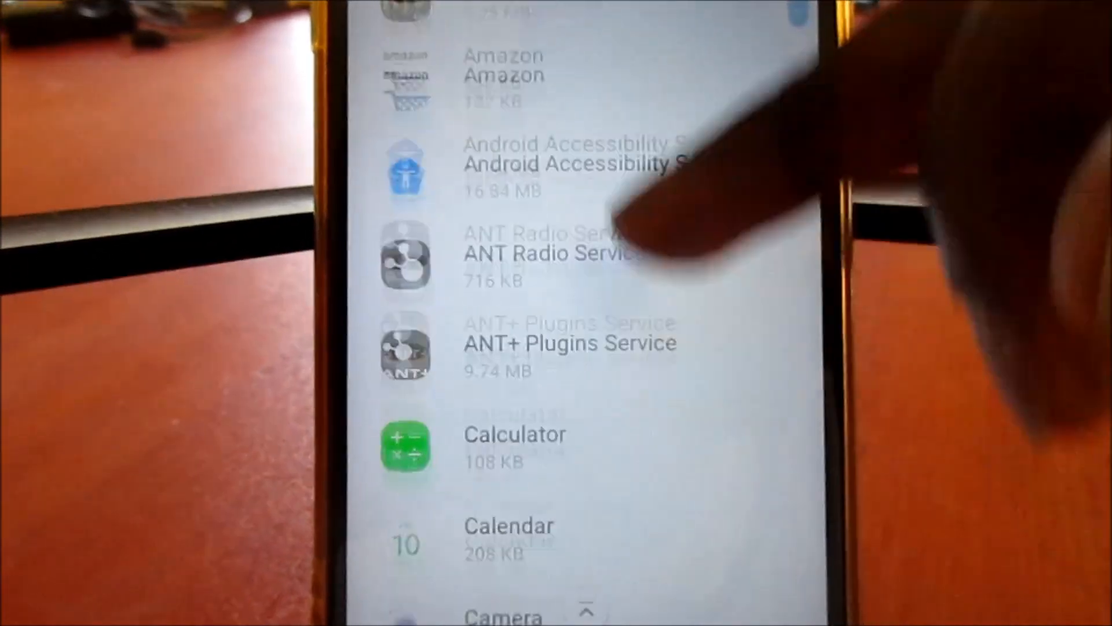
scroll(626, 230, "down", 5)
scroll(720, 148, "down", 5)
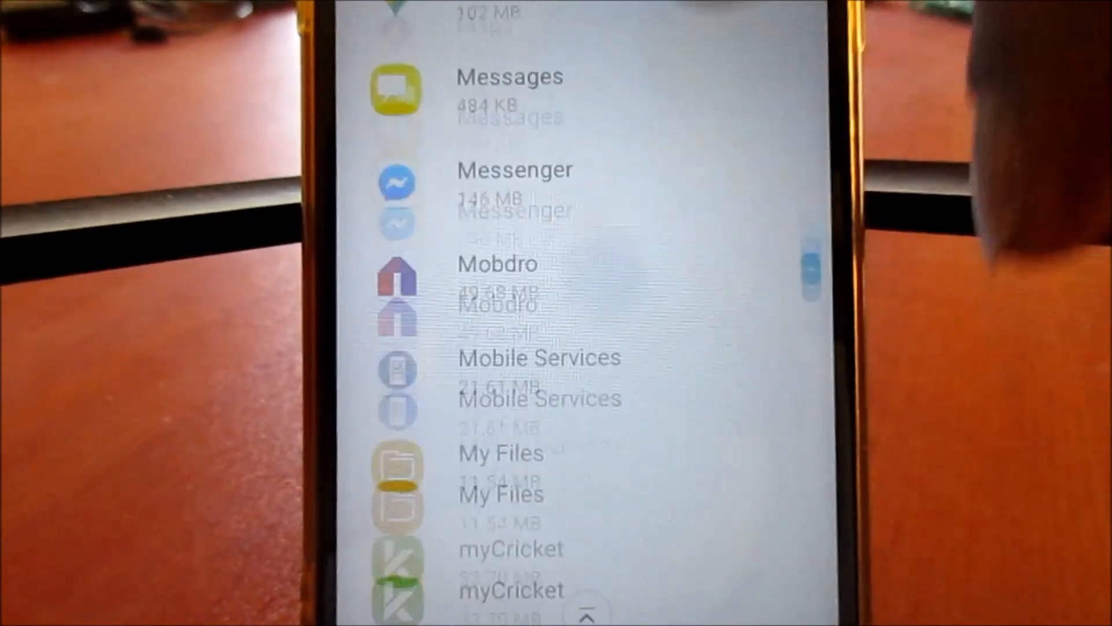
scroll(747, 131, "down", 5)
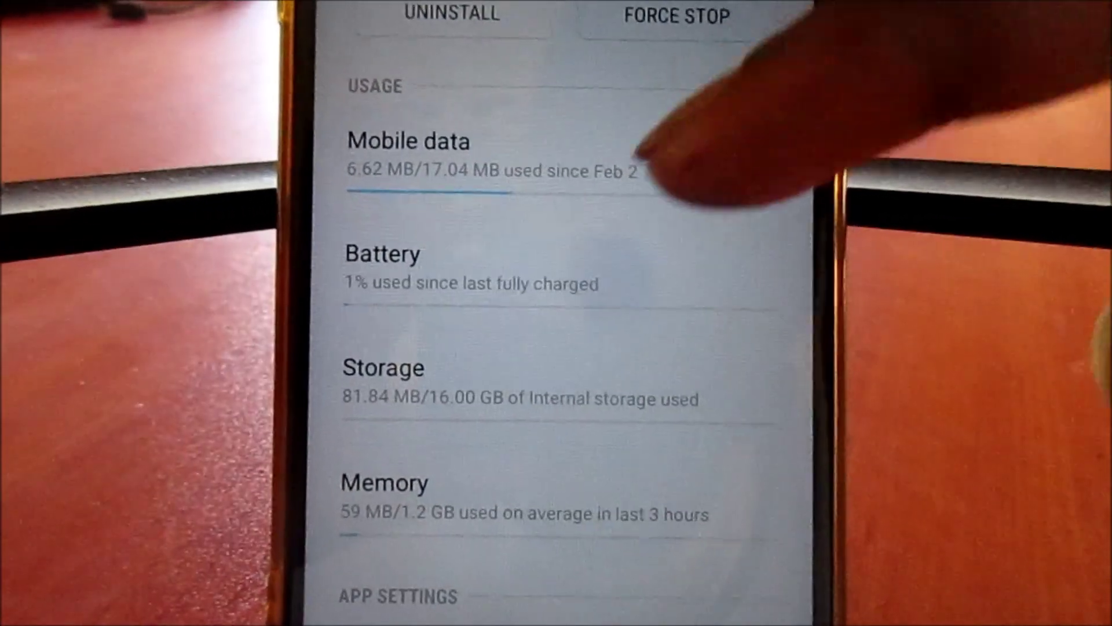
left_click(686, 139)
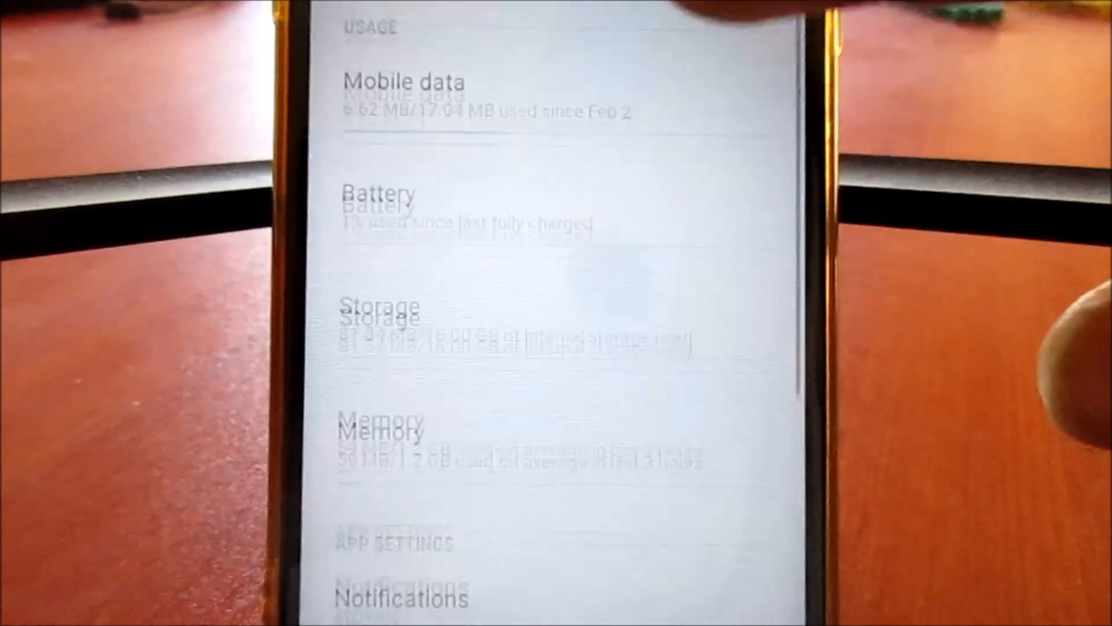
scroll(556, 348, "down", 5)
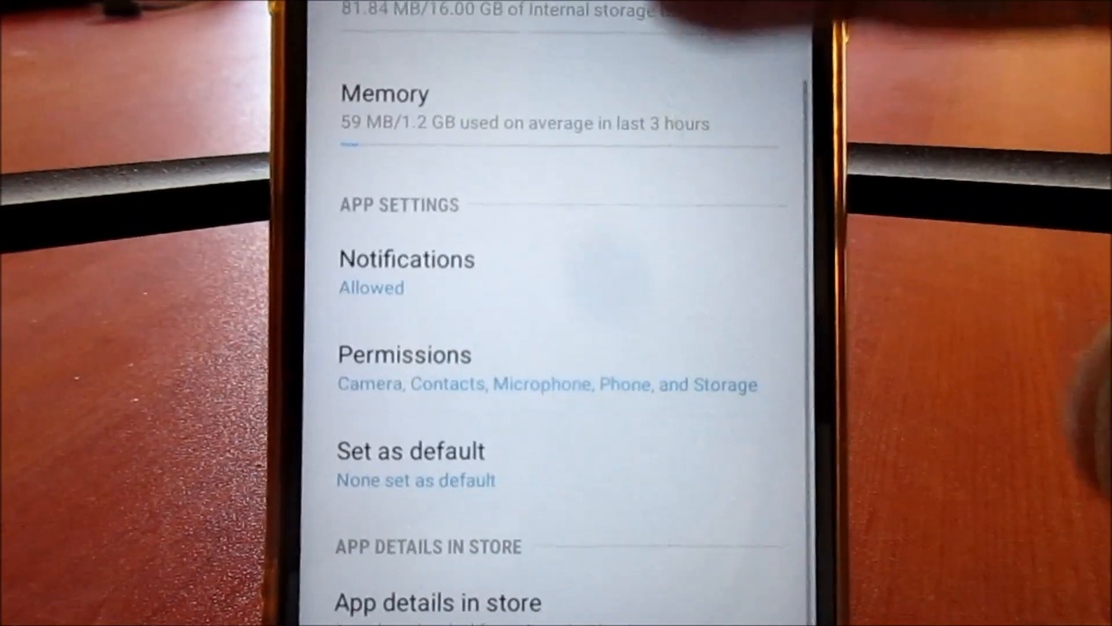
scroll(557, 313, "up", 4)
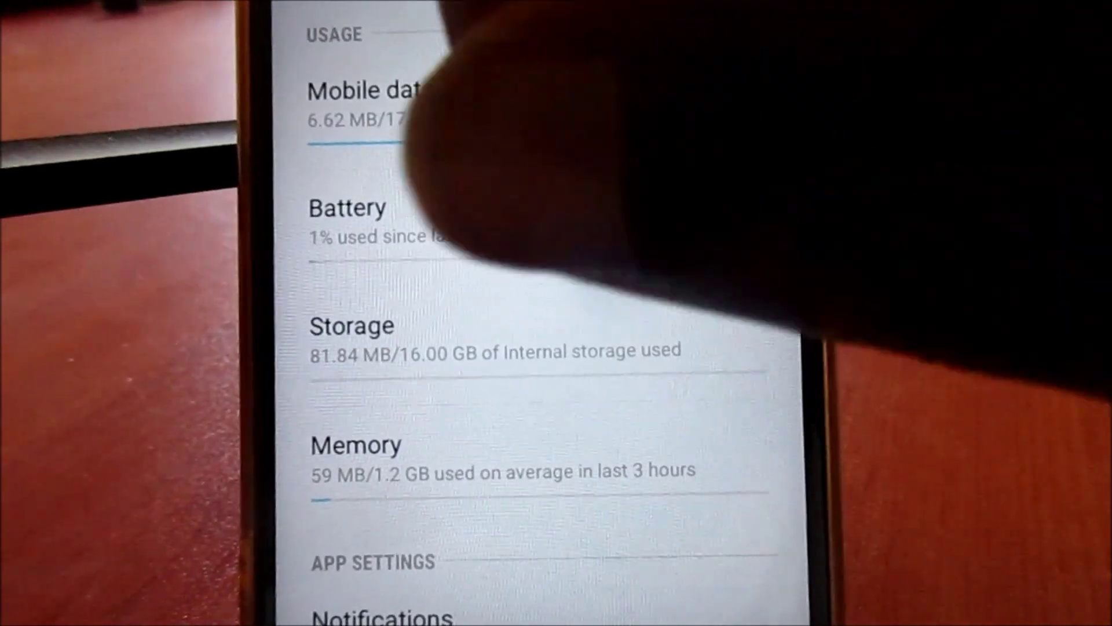
left_click(496, 100)
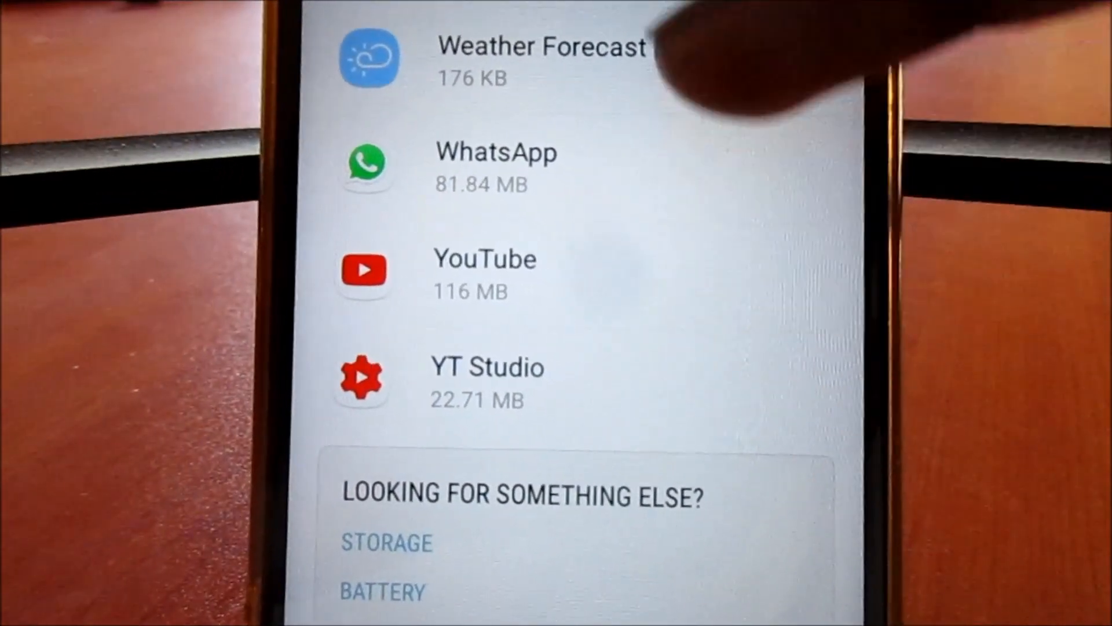
scroll(707, 322, "up", 5)
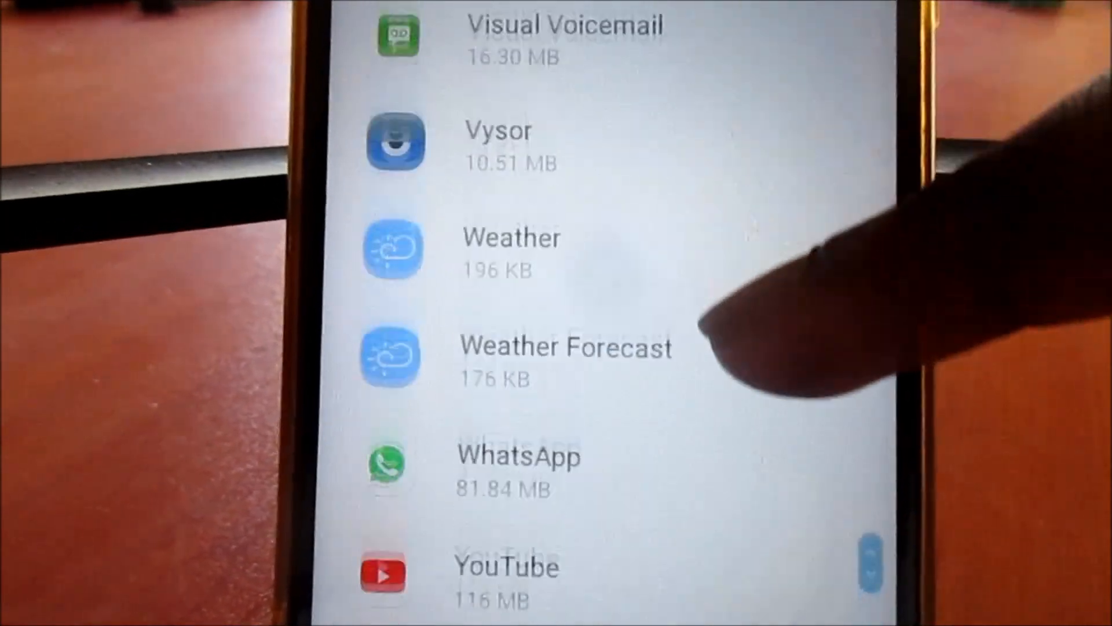
scroll(745, 336, "up", 5)
scroll(704, 230, "up", 2)
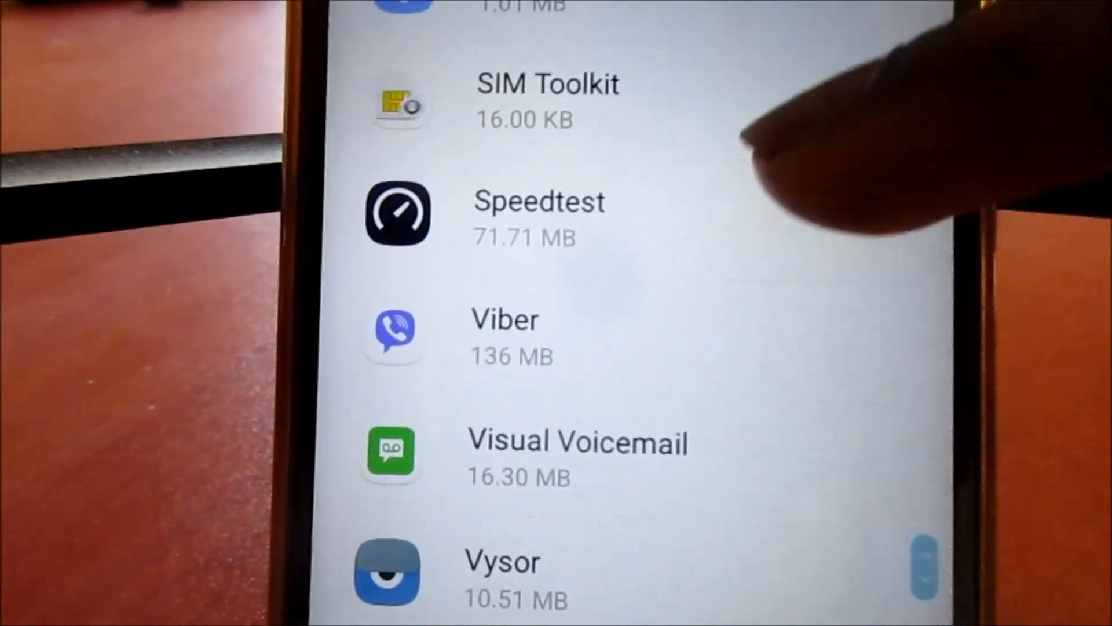
scroll(734, 265, "up", 5)
scroll(734, 265, "up", 5)
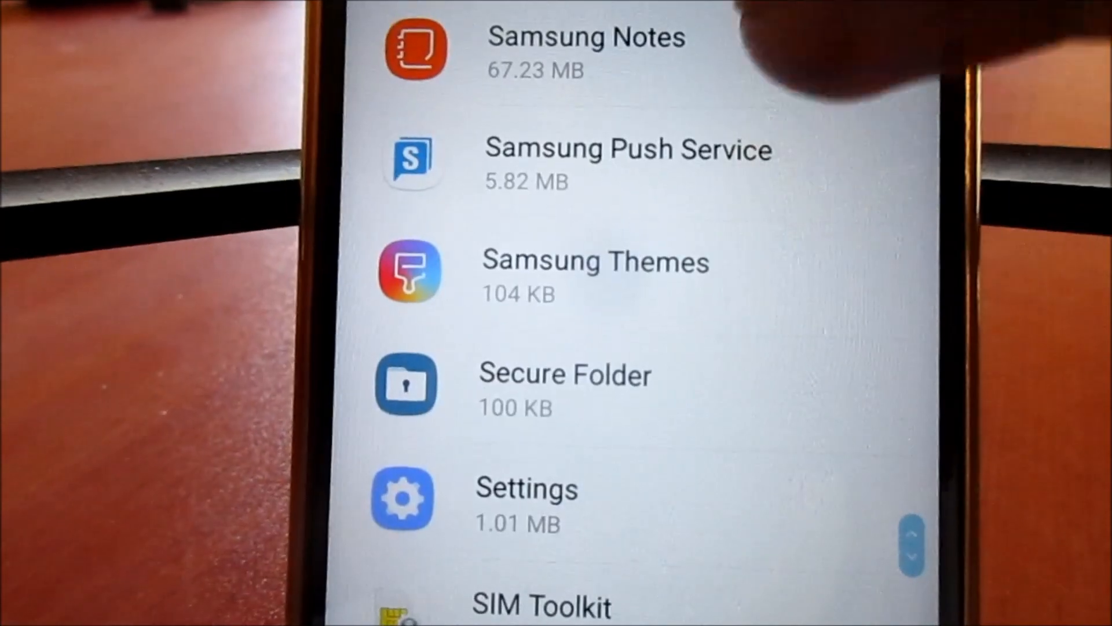
scroll(745, 52, "up", 5)
scroll(770, 99, "up", 5)
scroll(786, 131, "up", 3)
scroll(787, 131, "up", 2)
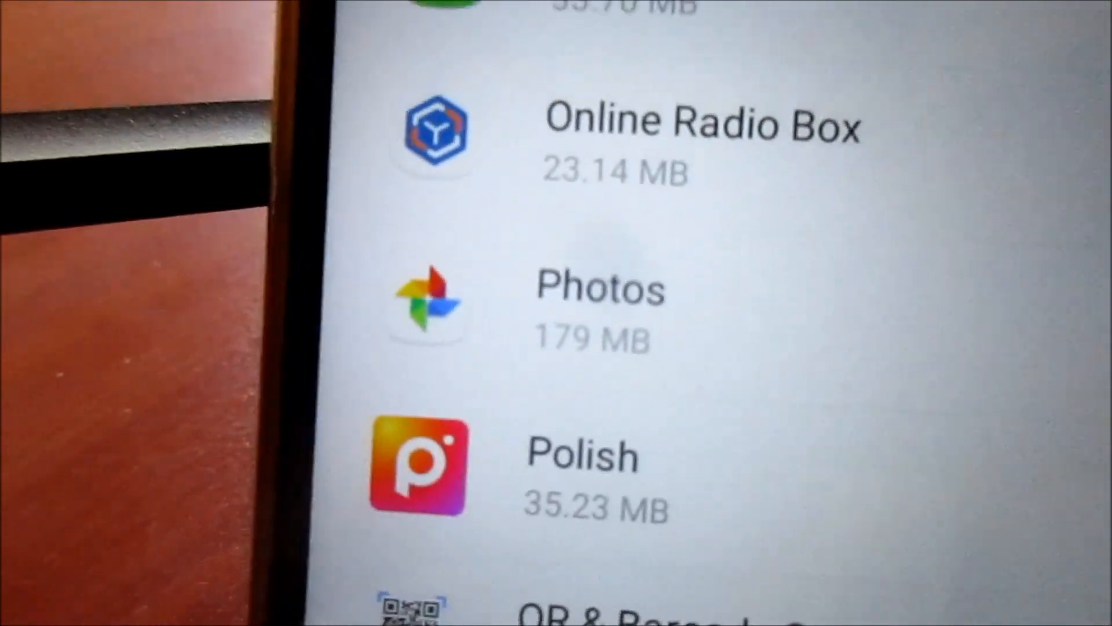
scroll(844, 298, "up", 3)
scroll(860, 374, "up", 3)
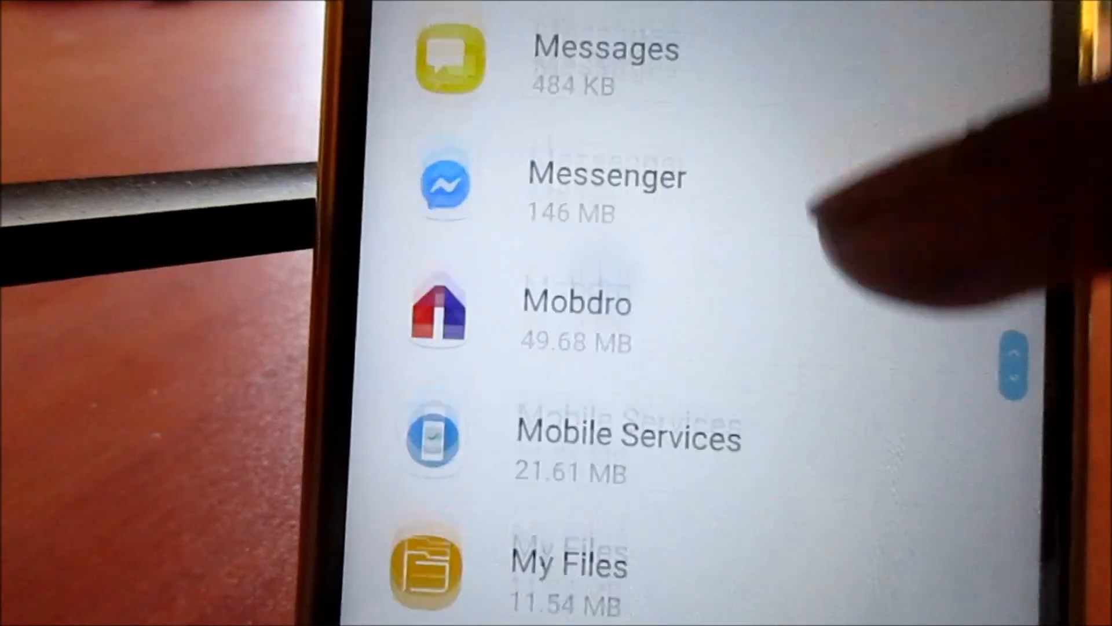
scroll(819, 212, "up", 2)
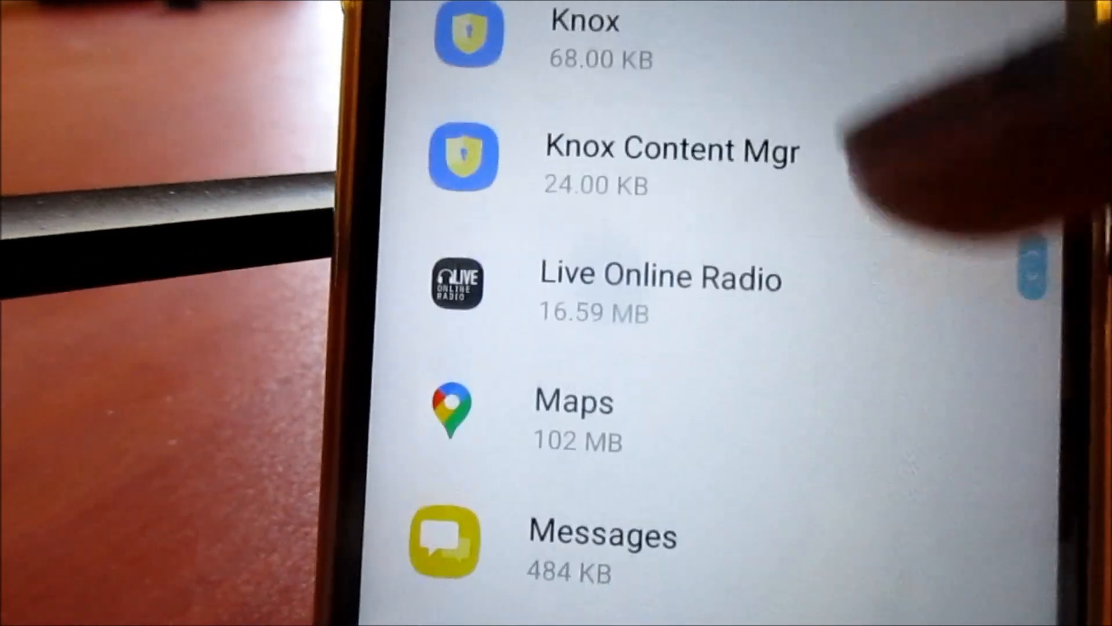
scroll(912, 174, "up", 1)
scroll(944, 250, "down", 2)
scroll(943, 87, "down", 2)
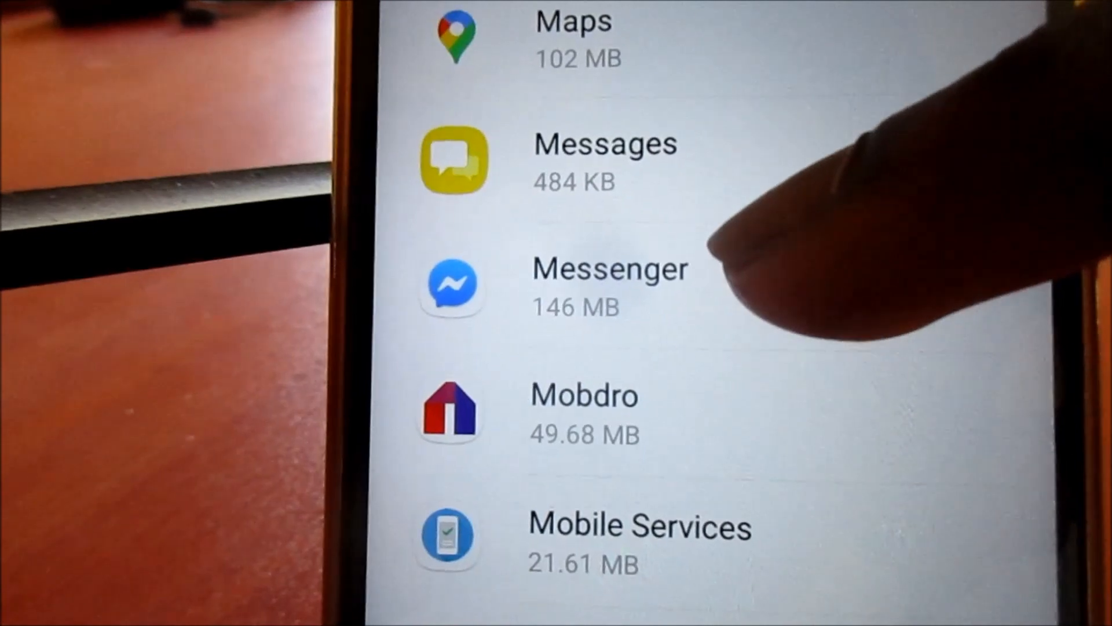
scroll(695, 312, "up", 3)
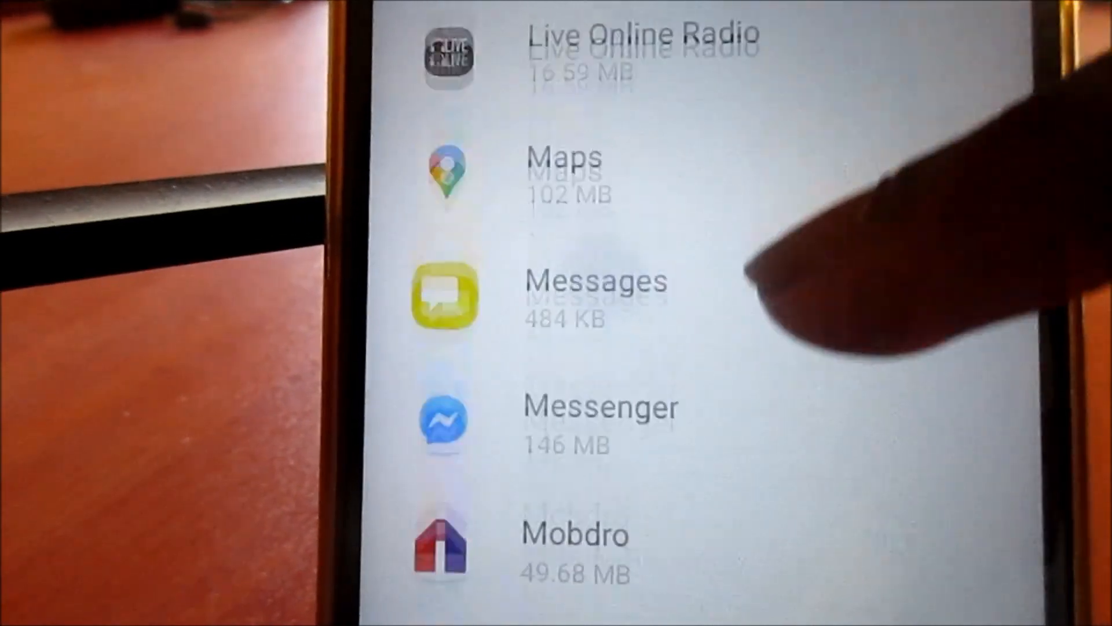
scroll(695, 314, "up", 1)
scroll(695, 313, "up", 5)
scroll(695, 313, "up", 2)
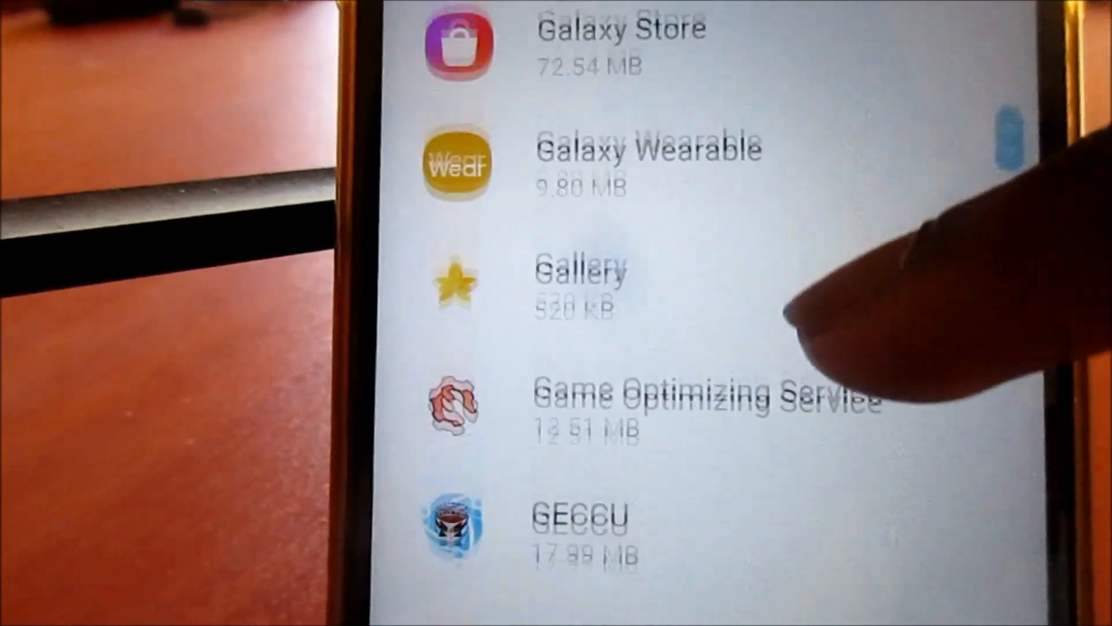
scroll(695, 313, "up", 1)
scroll(695, 312, "up", 2)
scroll(695, 312, "up", 1)
scroll(695, 313, "up", 1)
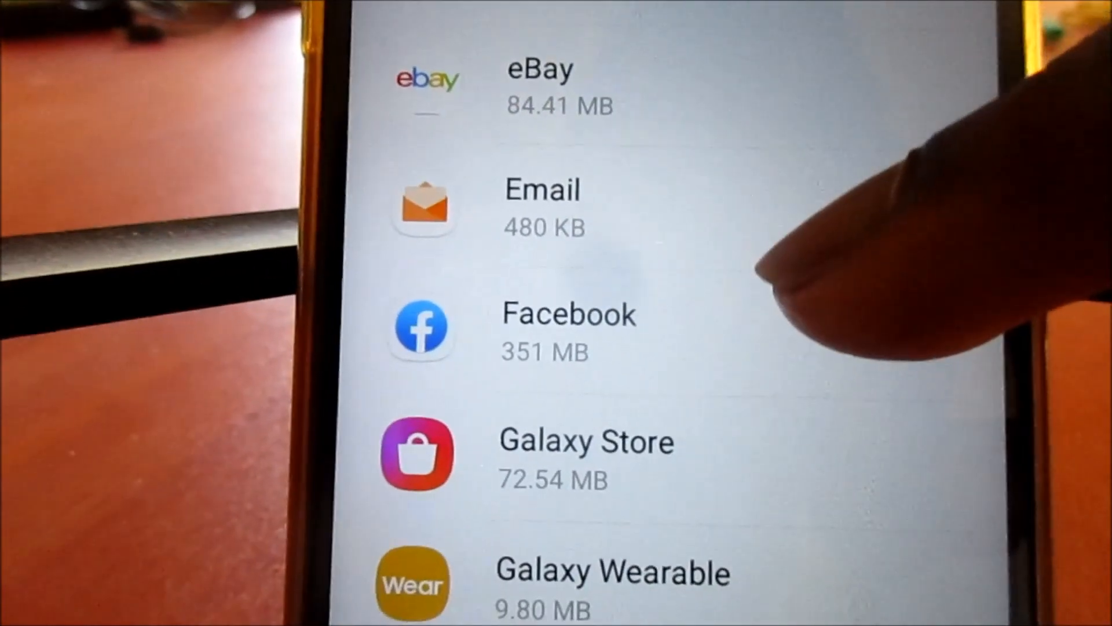
- Clear Facebook's 210 MB cache from its storage details
left_click(643, 295)
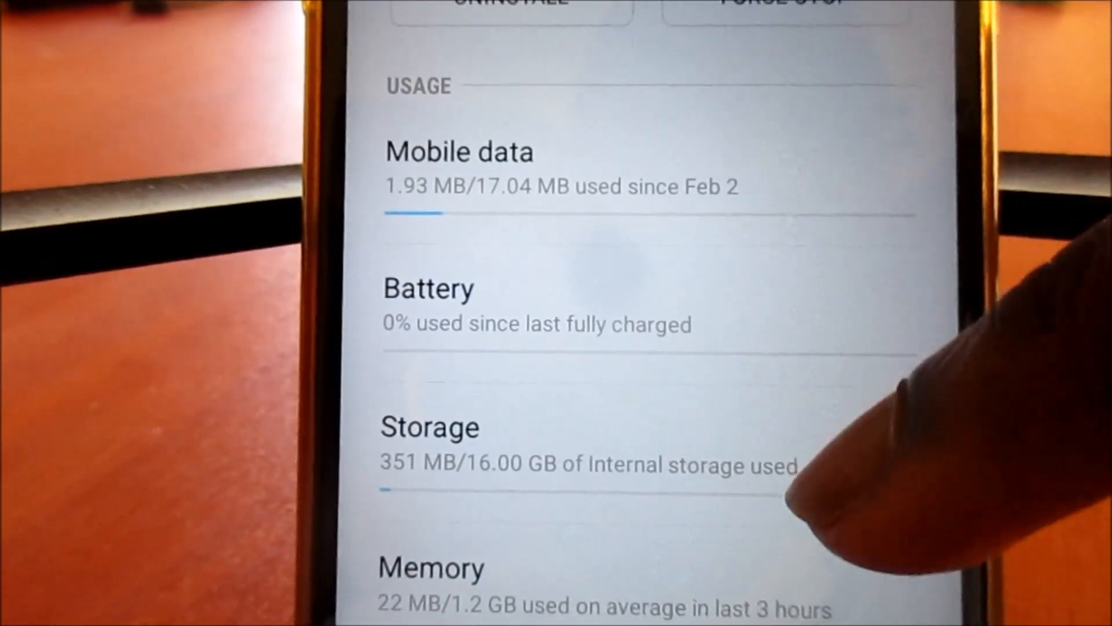
left_click_drag(817, 487, 730, 165)
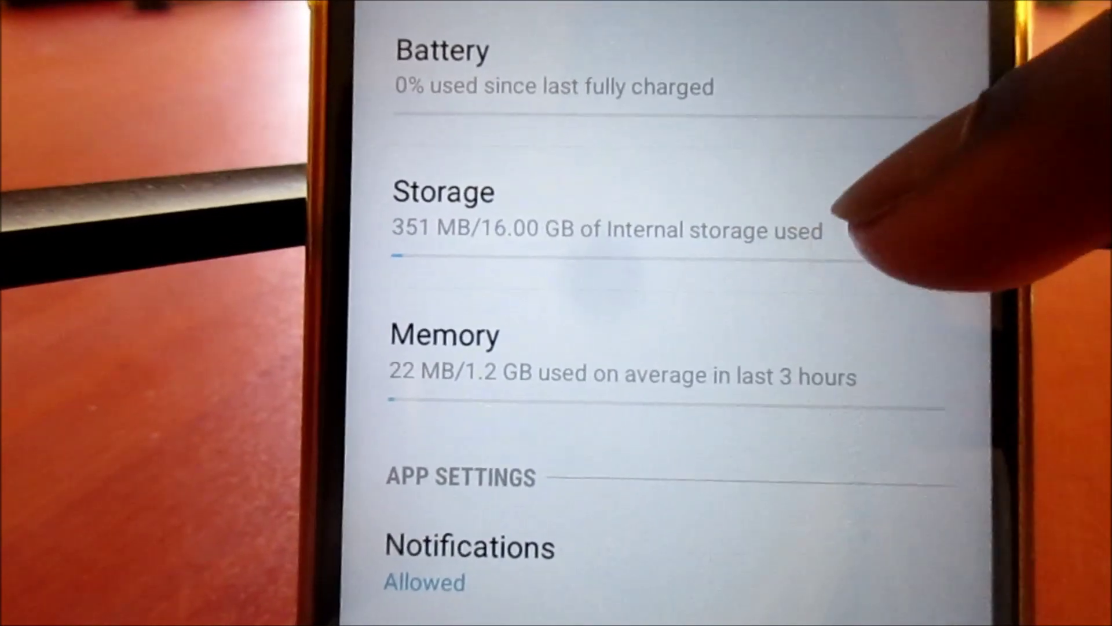
left_click(782, 209)
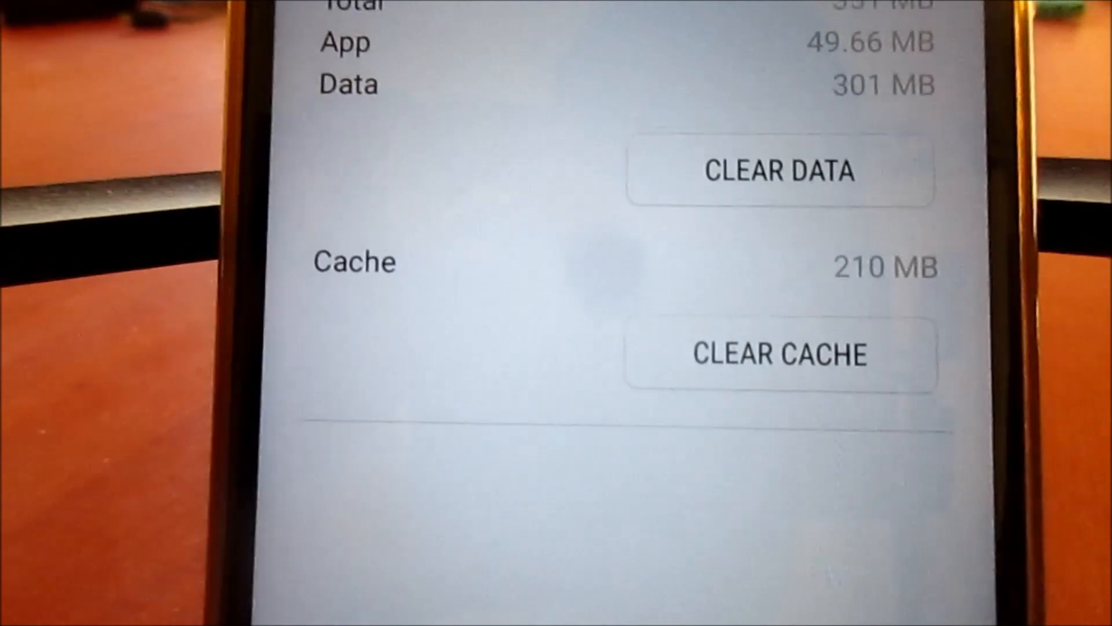
left_click(769, 365)
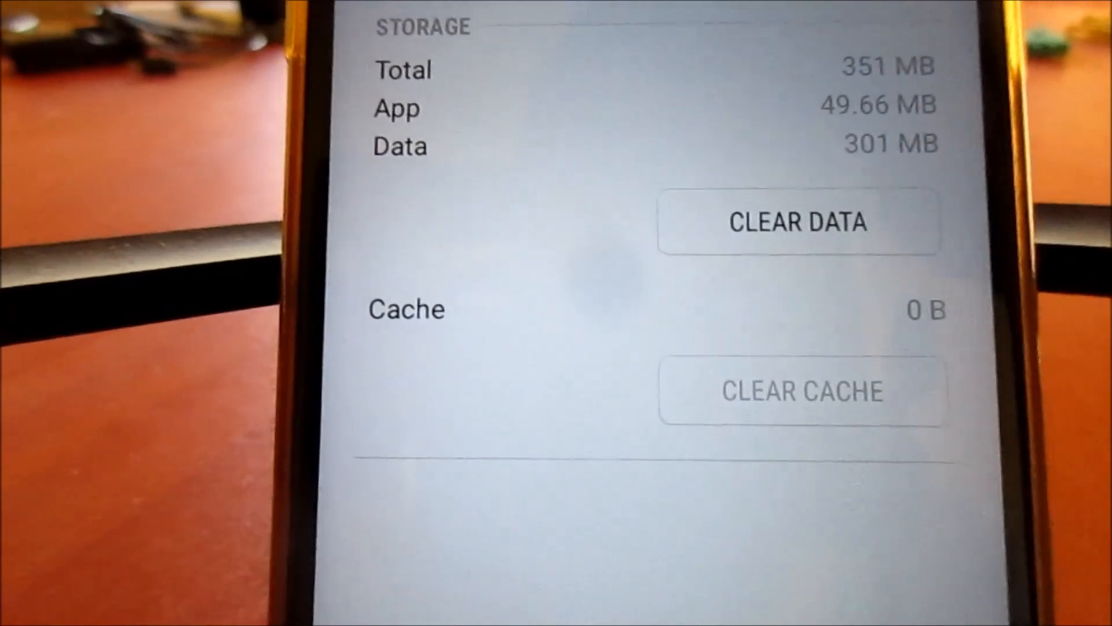
key("Escape")
- Delete Facebook's stored data, confirming permanent deletion, leaving only the 49.66 MB app
left_click(409, 248)
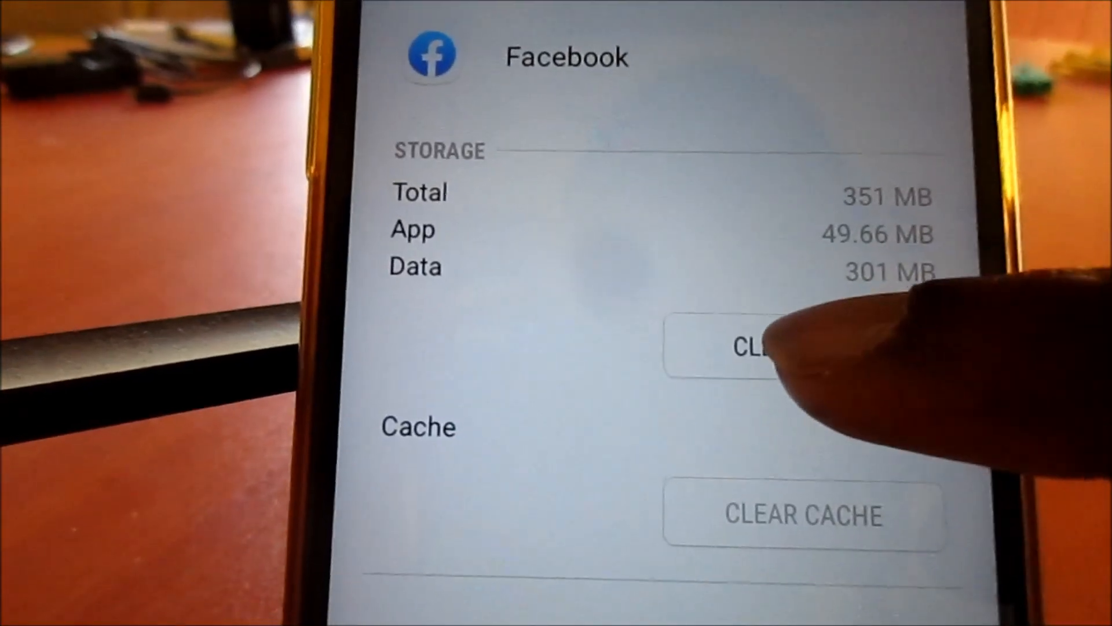
left_click(769, 344)
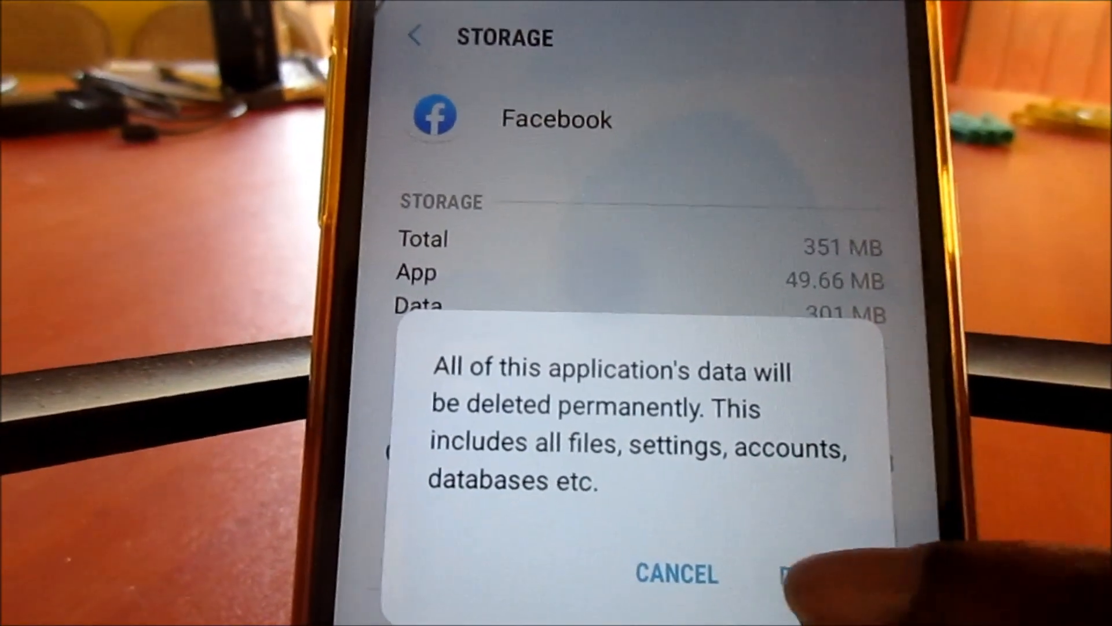
left_click(808, 573)
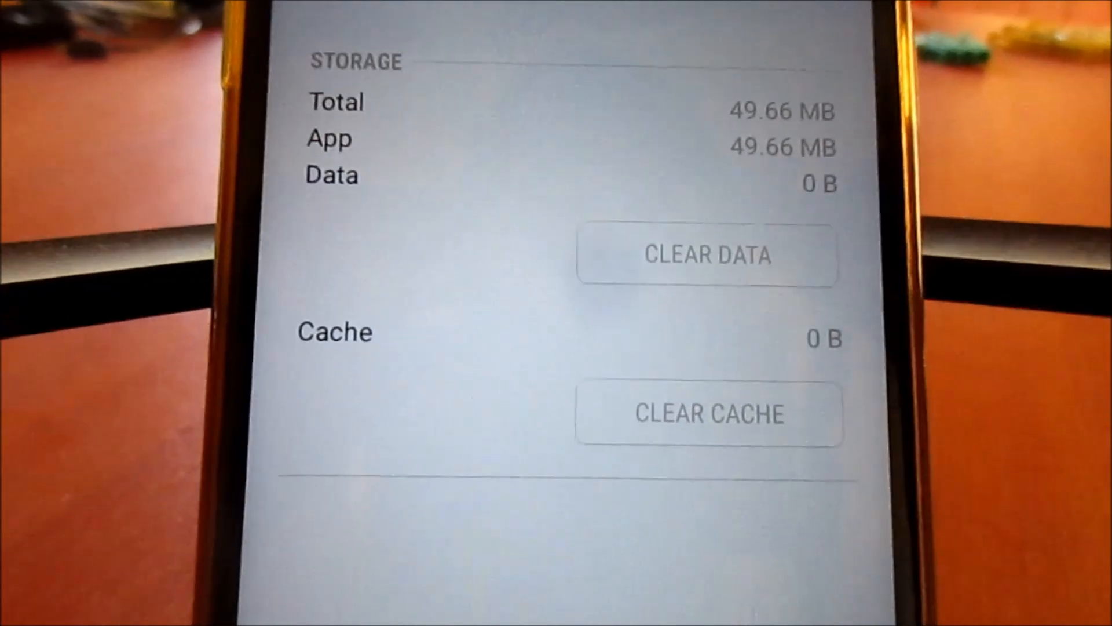
- Leave Facebook's app info for the Apps list, then go to the home screen and show all apps
key("Escape")
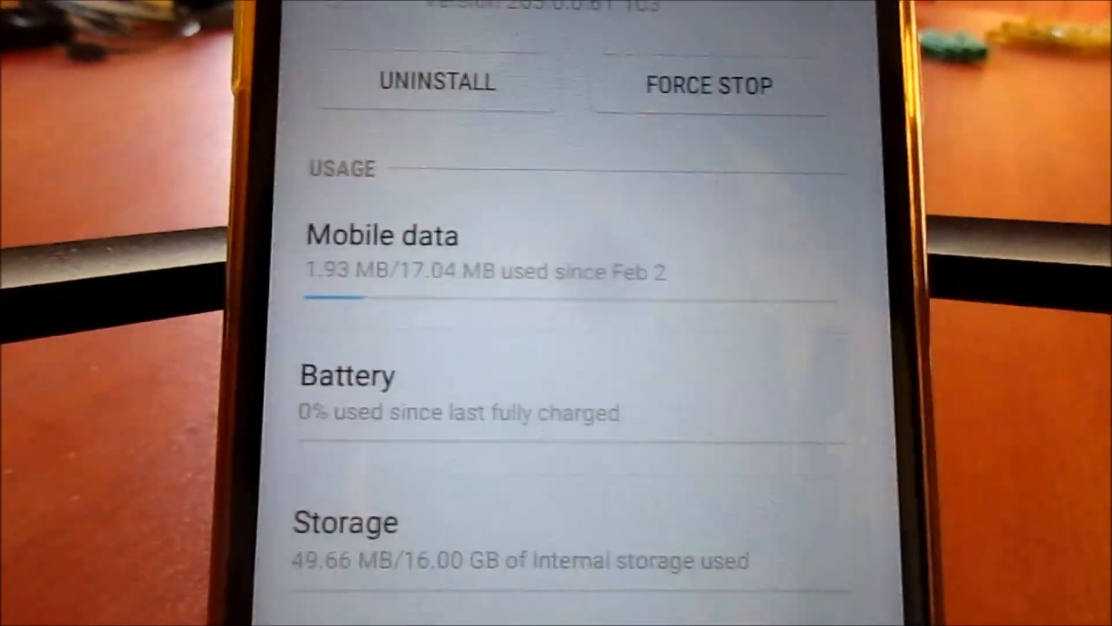
key("Escape")
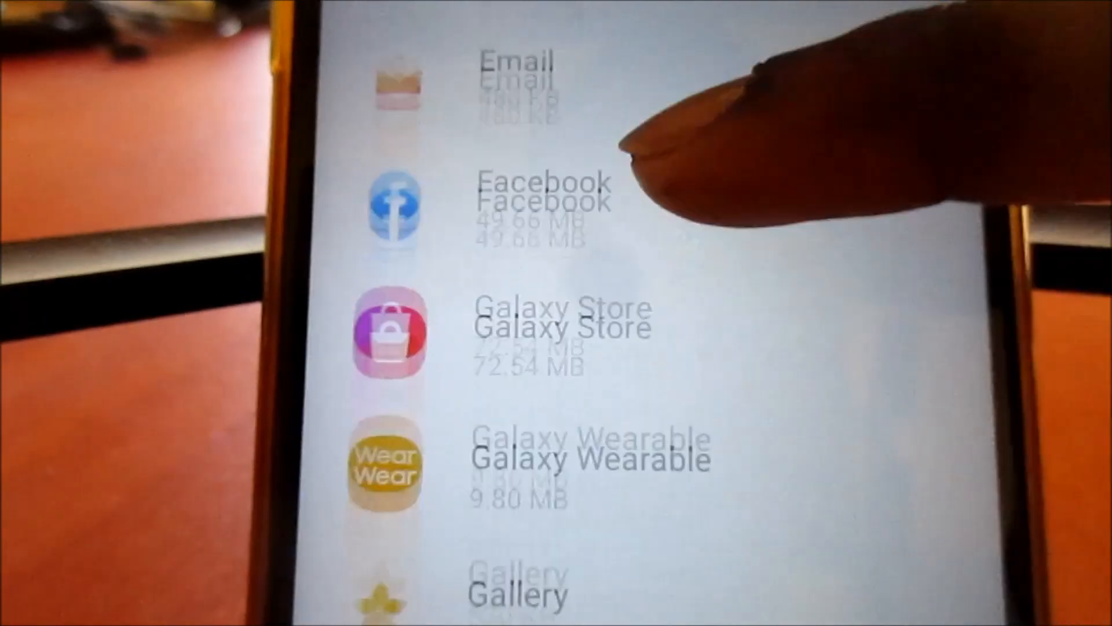
scroll(677, 313, "up", 5)
scroll(677, 314, "up", 5)
scroll(678, 313, "up", 3)
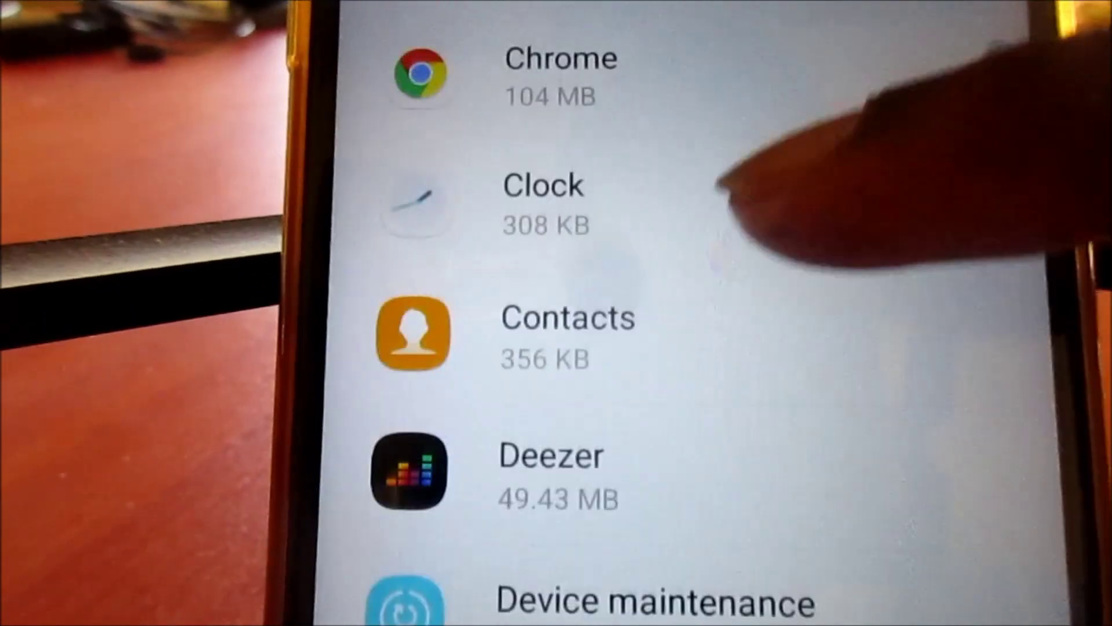
scroll(678, 313, "up", 2)
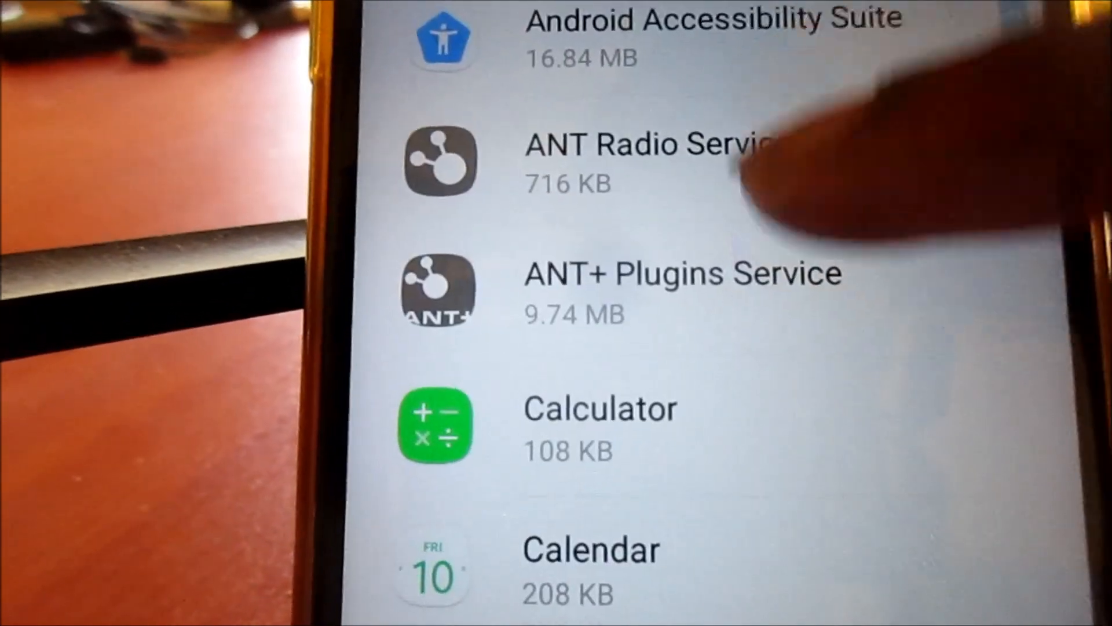
scroll(678, 313, "up", 2)
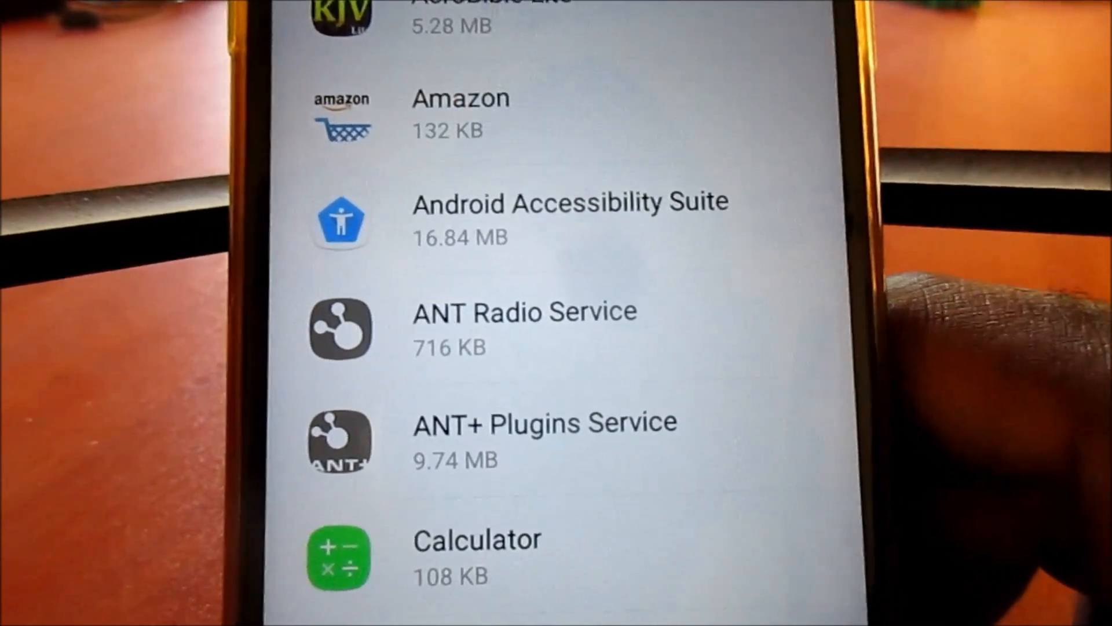
key("Home")
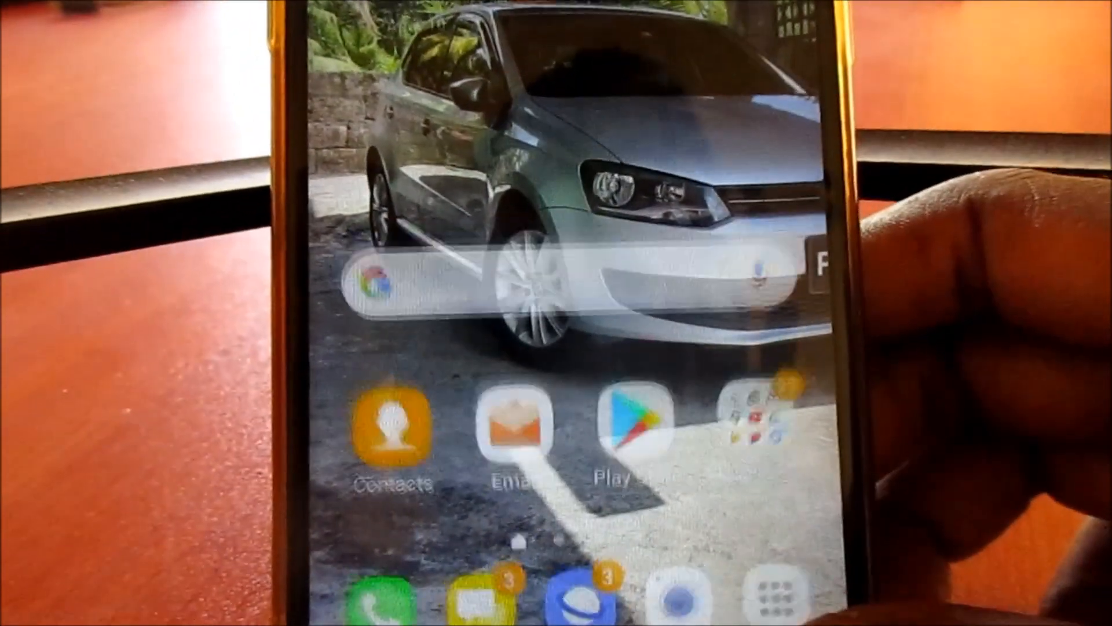
left_click_drag(582, 522, 582, 262)
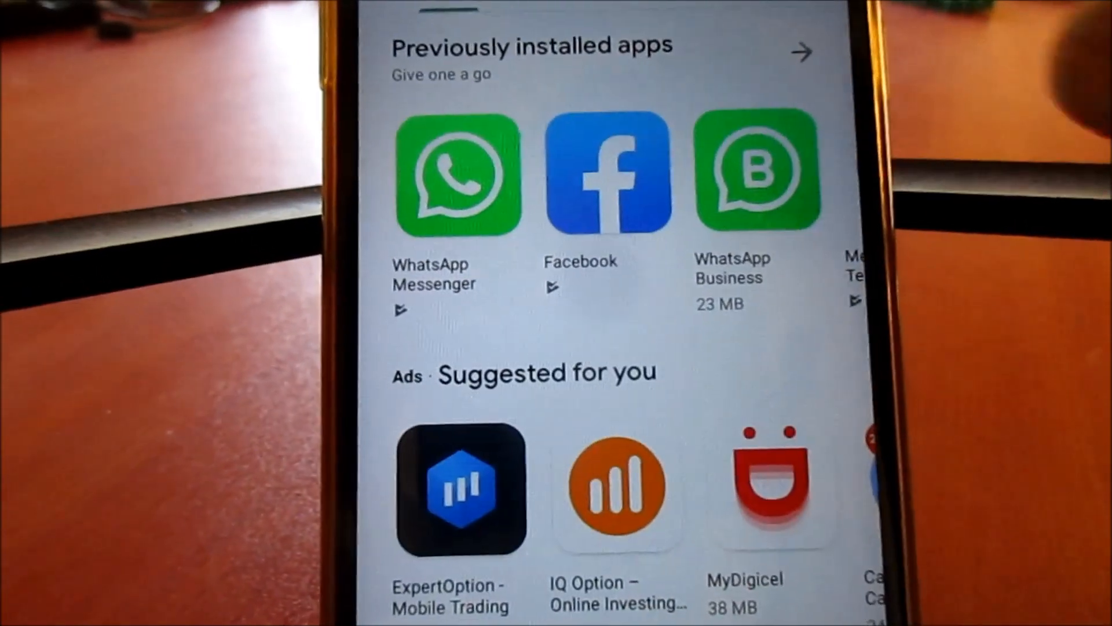
- Review the 11 pending updates under My apps & games, then return home and open the app drawer
left_click(834, 22)
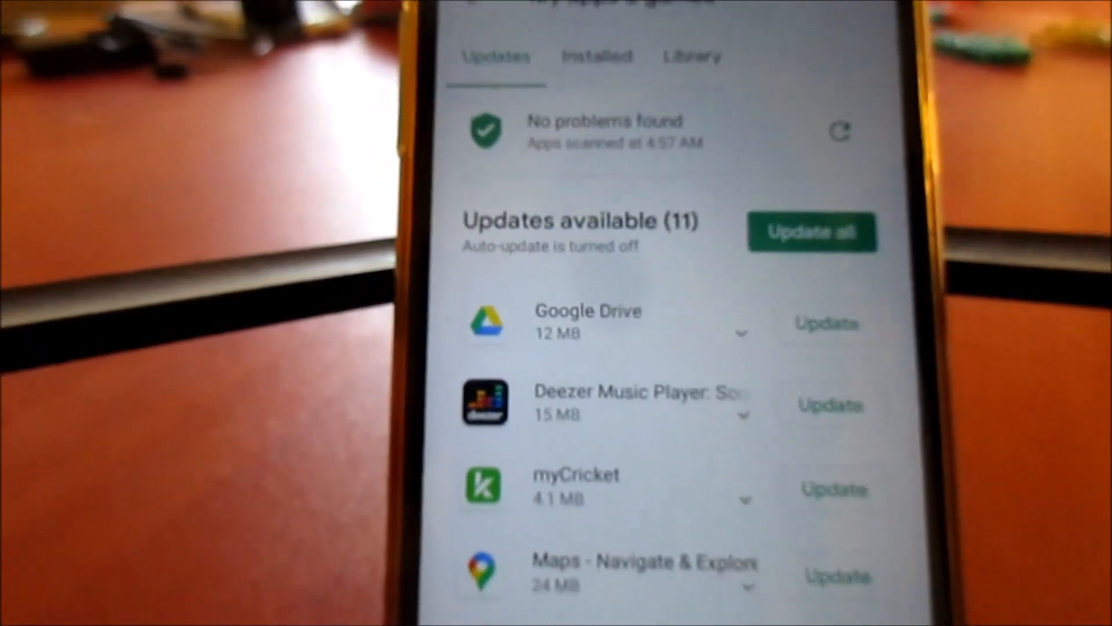
scroll(643, 487, "down", 3)
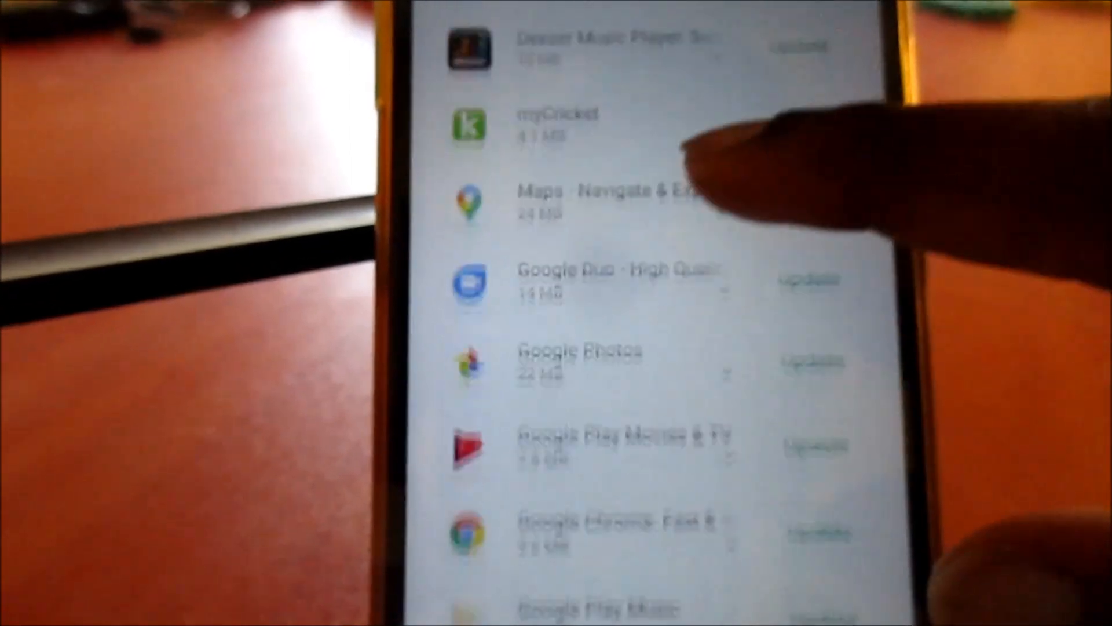
scroll(643, 392, "down", 3)
scroll(643, 348, "down", 3)
scroll(643, 348, "down", 3)
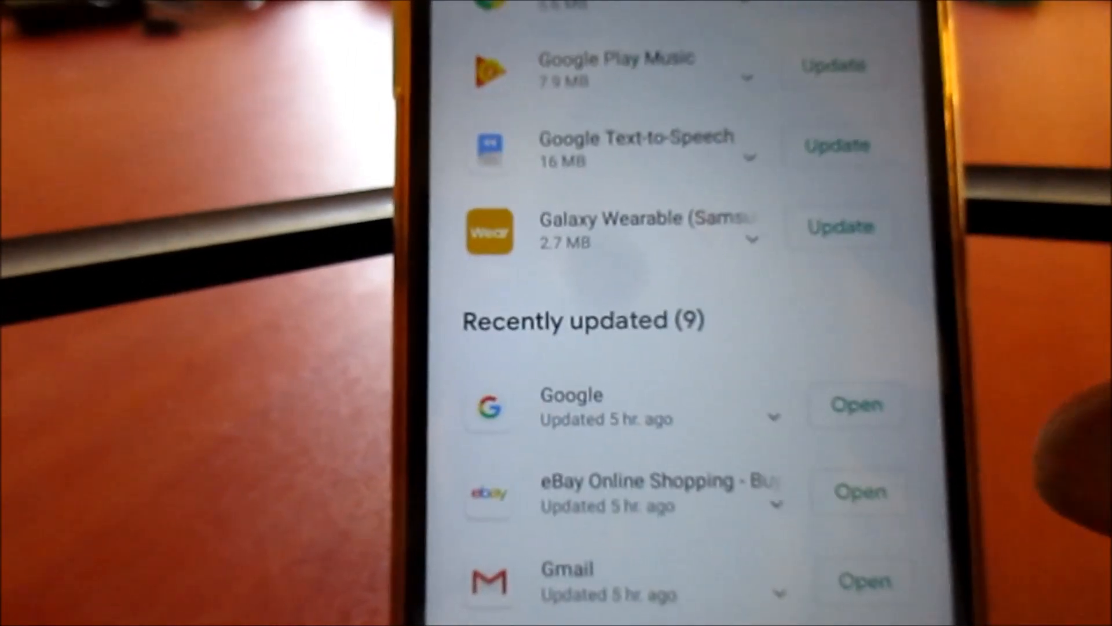
scroll(678, 260, "up", 3)
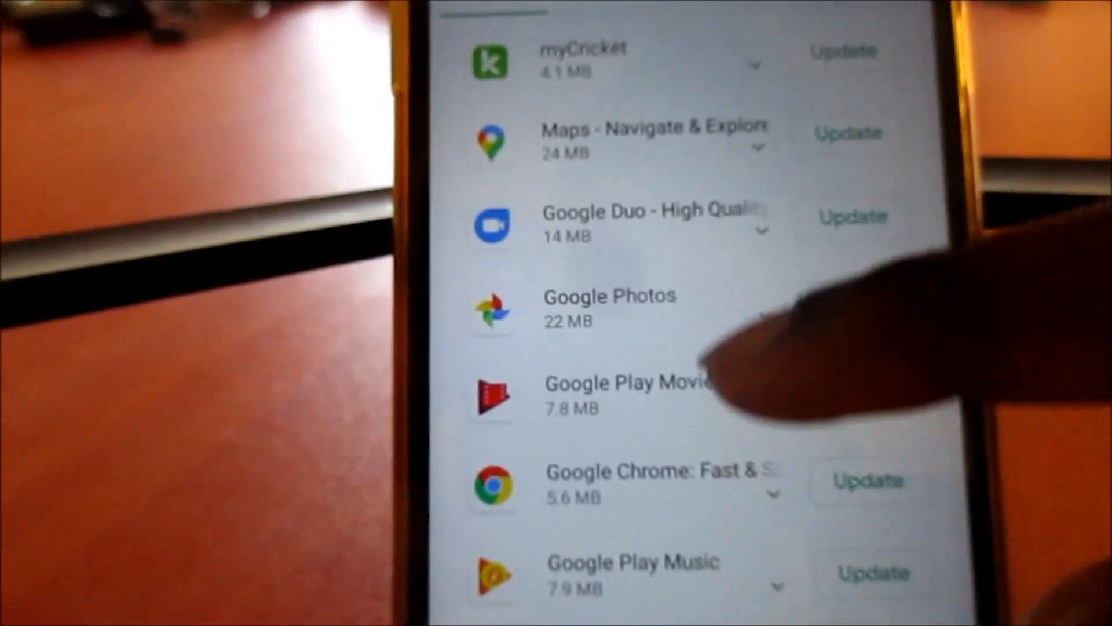
scroll(677, 348, "up", 4)
scroll(686, 186, "down", 5)
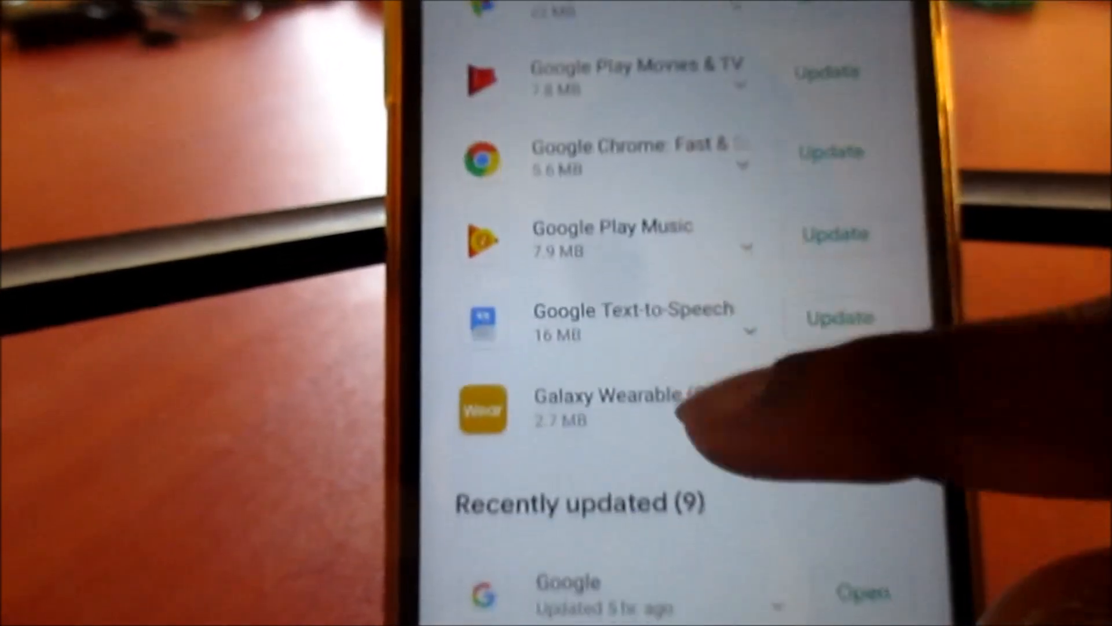
scroll(677, 313, "down", 2)
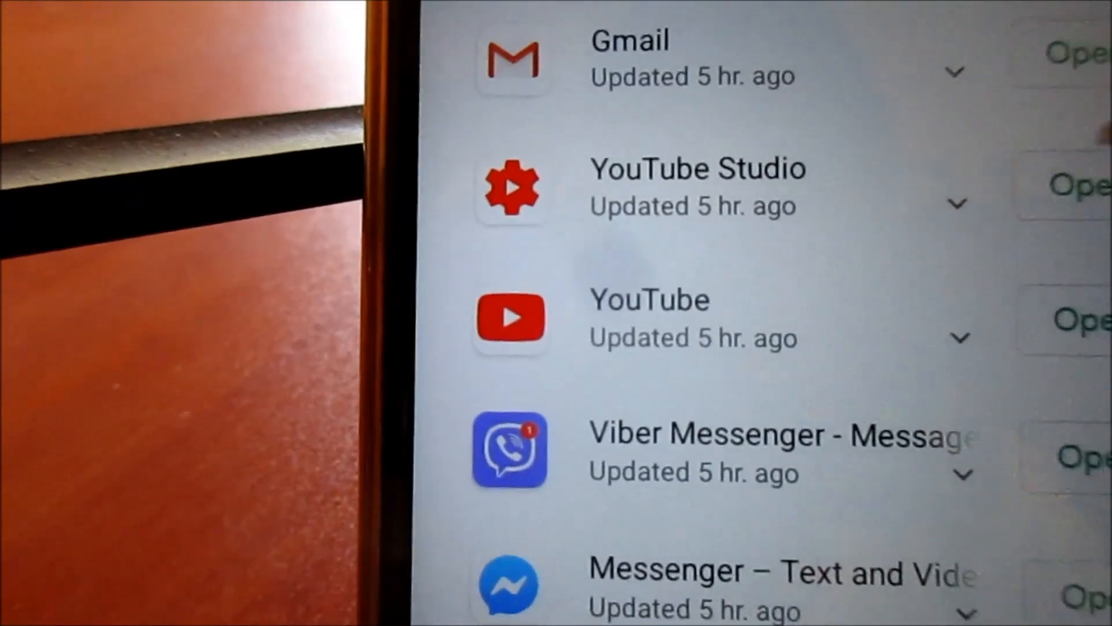
scroll(737, 399, "up", 3)
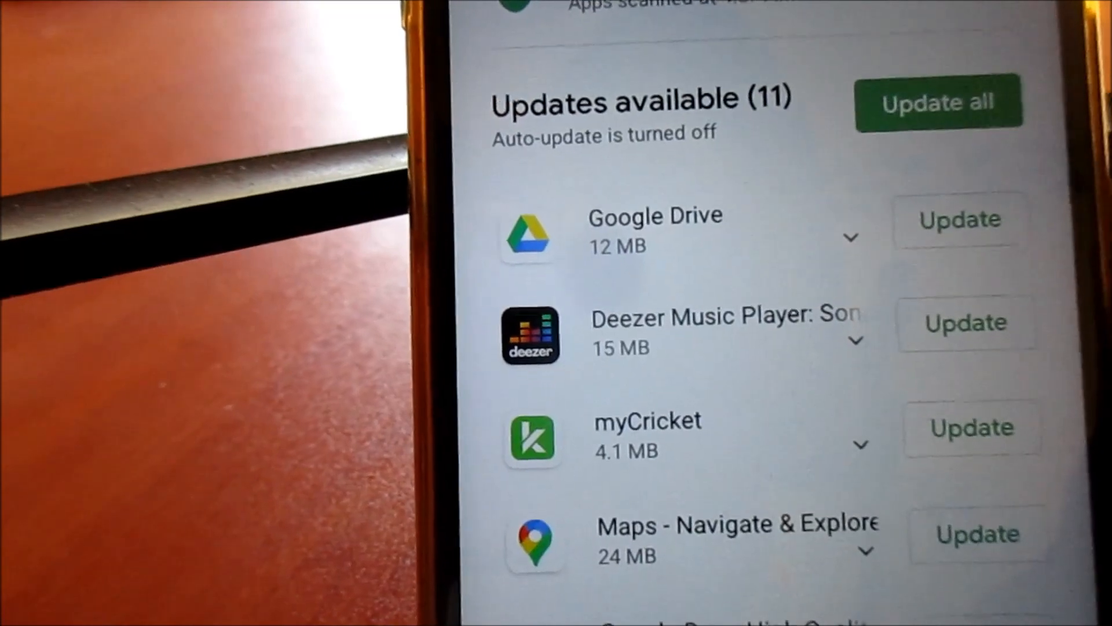
key("Home")
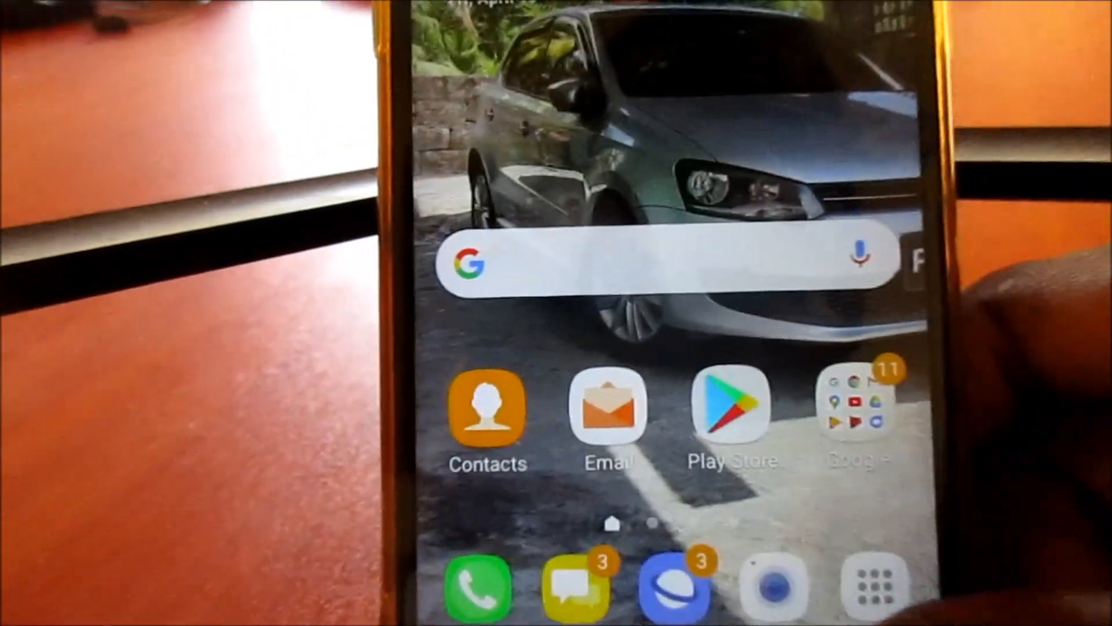
left_click_drag(990, 522, 990, 305)
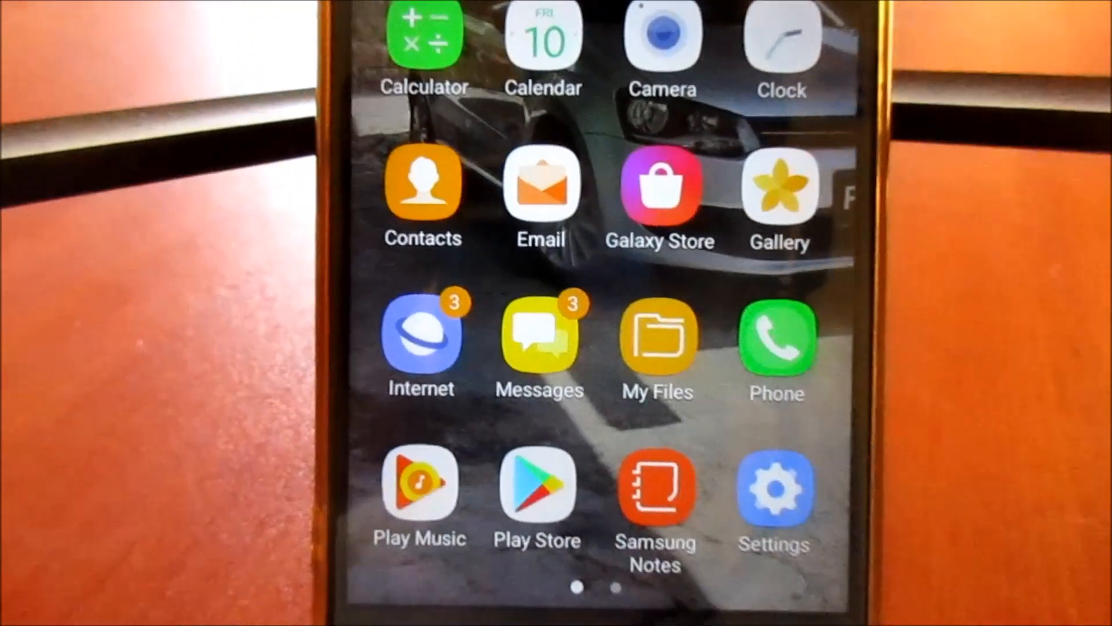